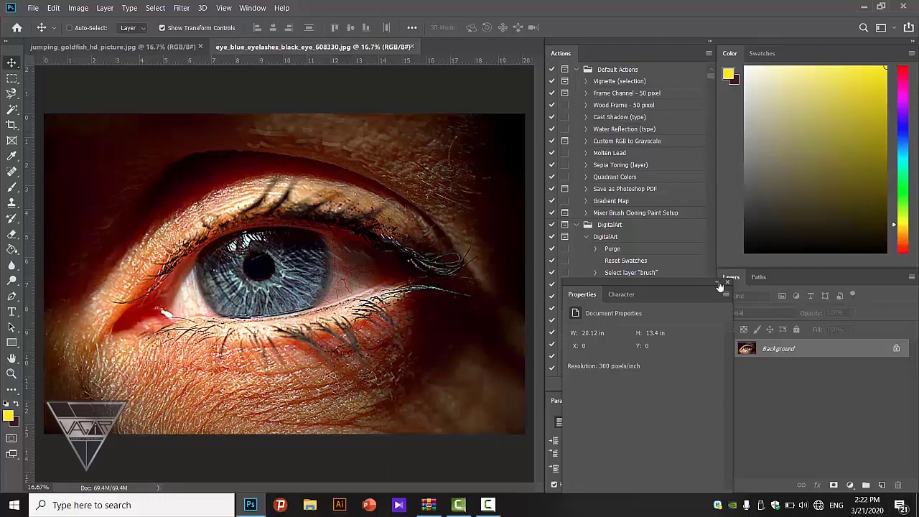
Step: Collapse the Actions and Properties panels and close the floating Character panel, leaving Color and Layers
left_click(708, 42)
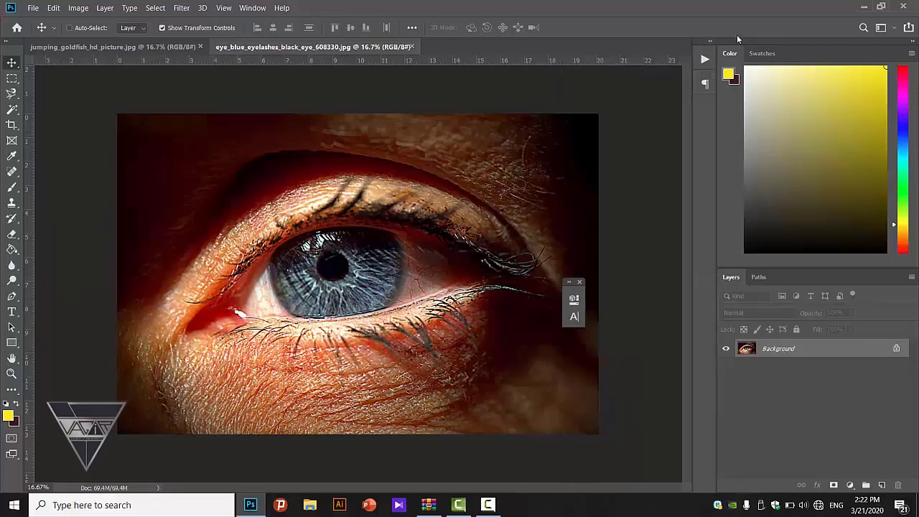
left_click(580, 282)
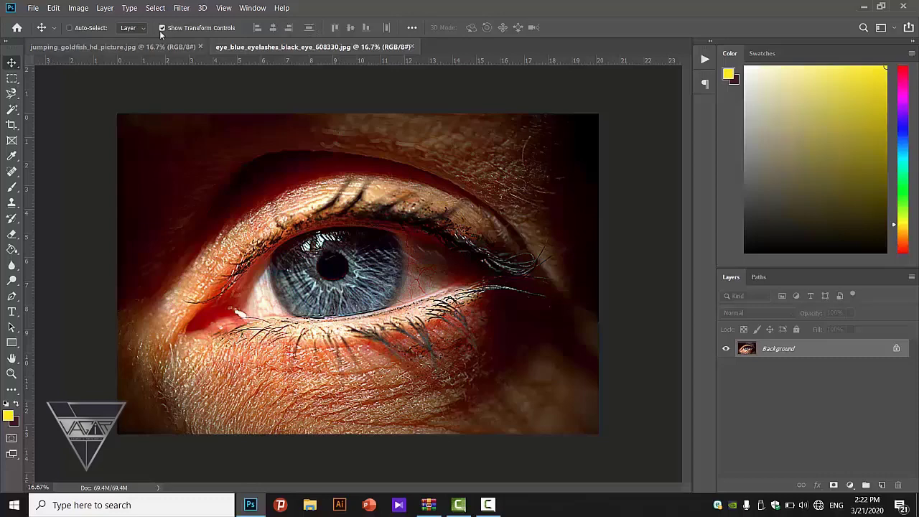
Step: Add the Brushes panel from the Window menu and collapse it to an icon in the dock
left_click(253, 8)
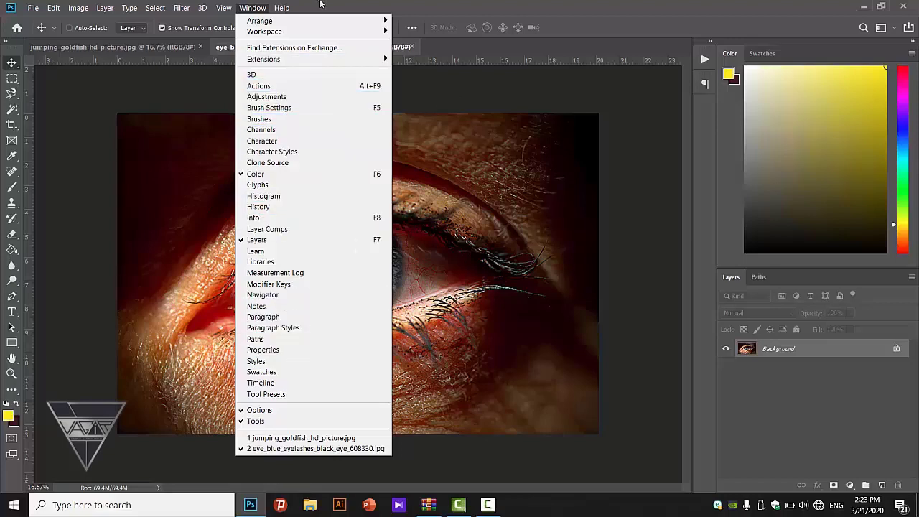
left_click(311, 120)
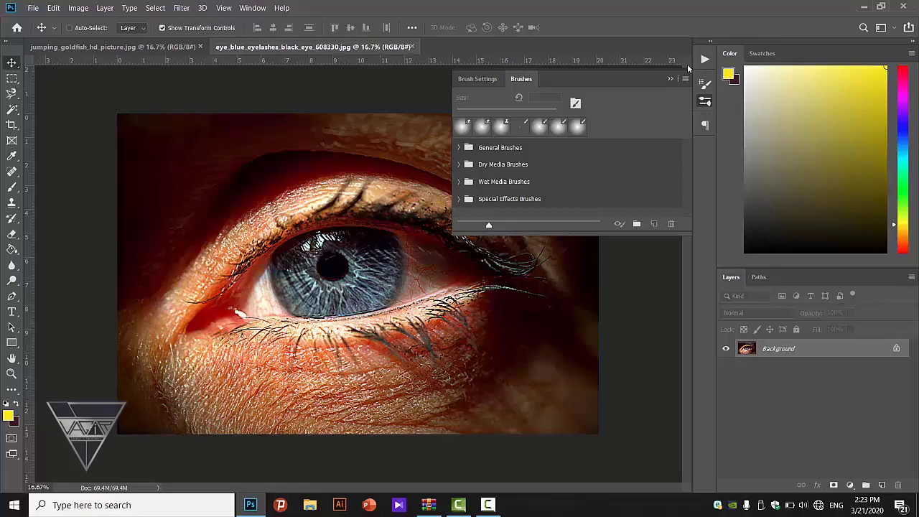
left_click(672, 79)
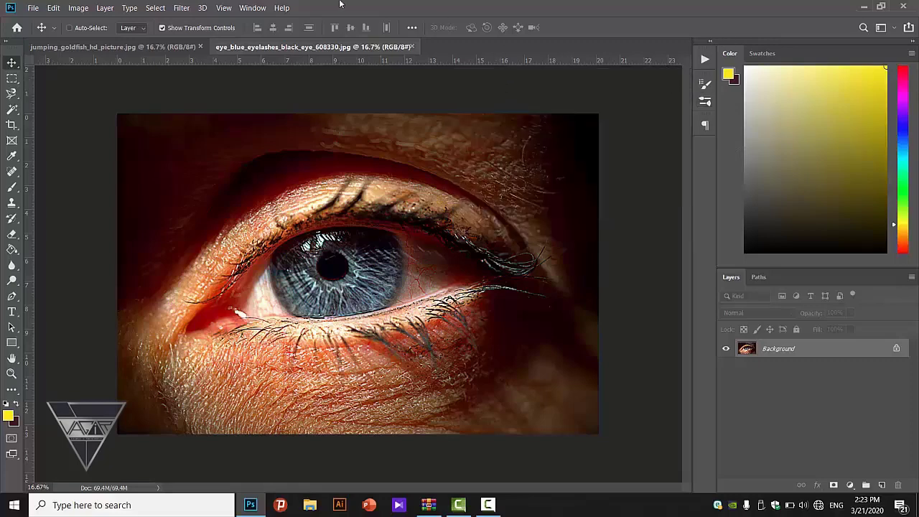
left_click(252, 8)
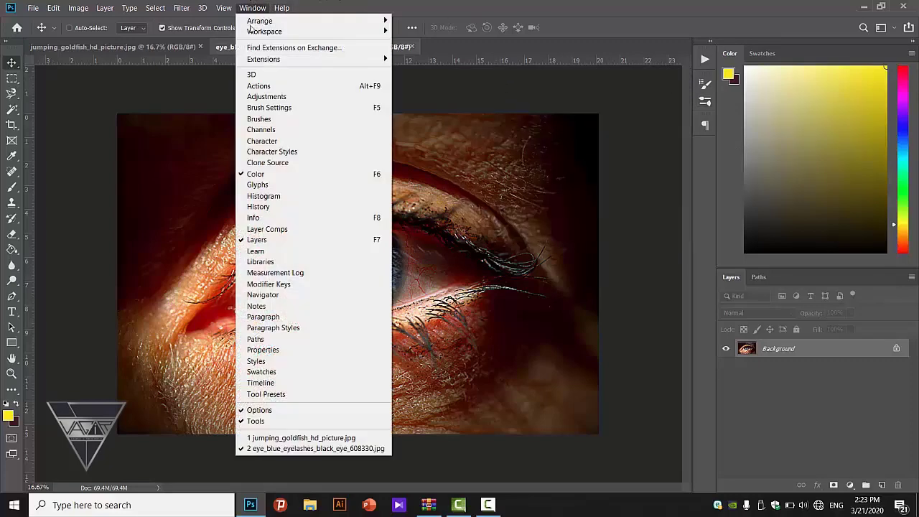
left_click(260, 422)
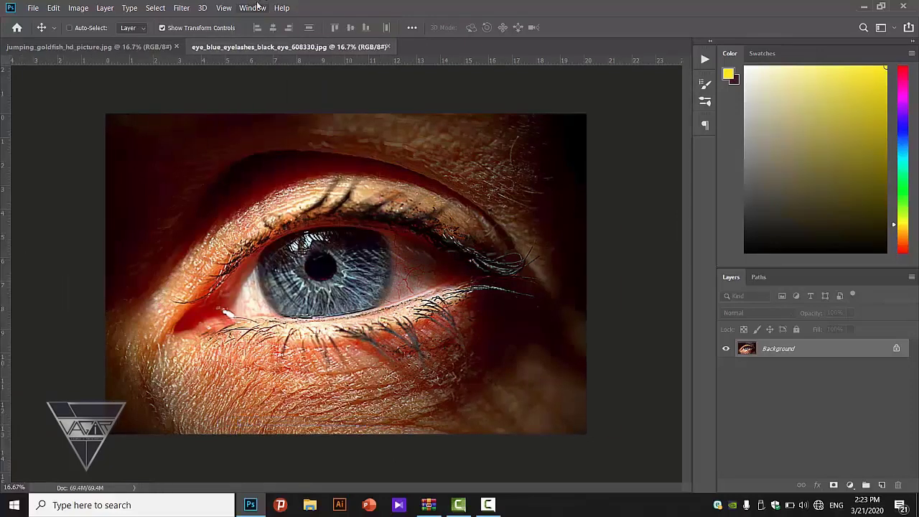
left_click(253, 8)
left_click(14, 94)
left_click(253, 8)
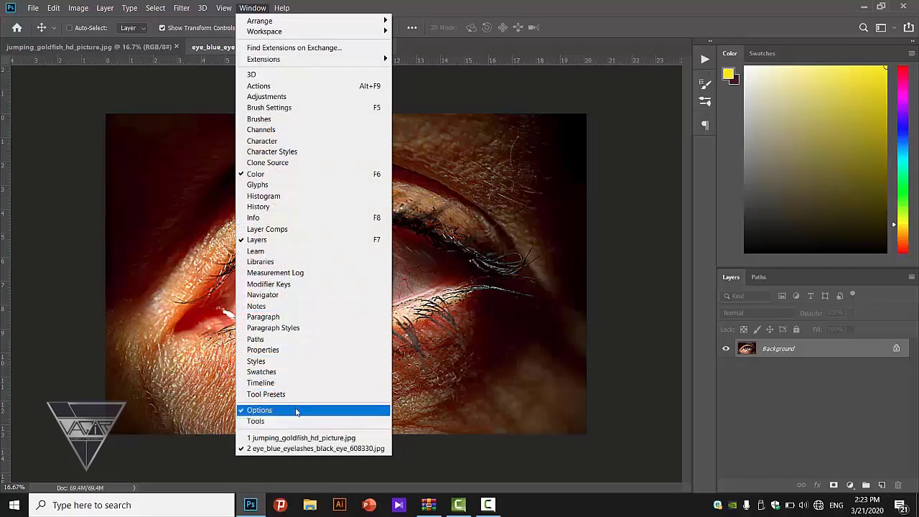
left_click(257, 422)
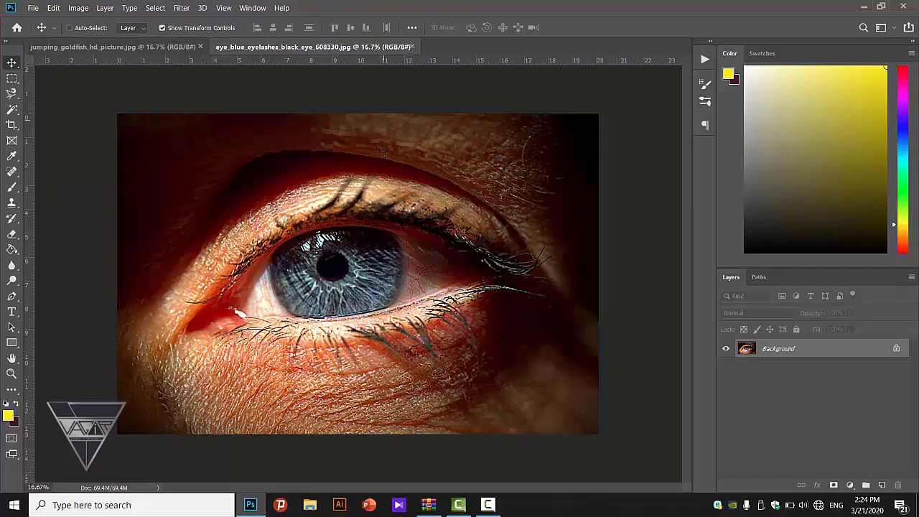
Step: Switch to the jumping_goldfish_hd_picture.jpg document and dismiss the tool help preview
left_click(183, 48)
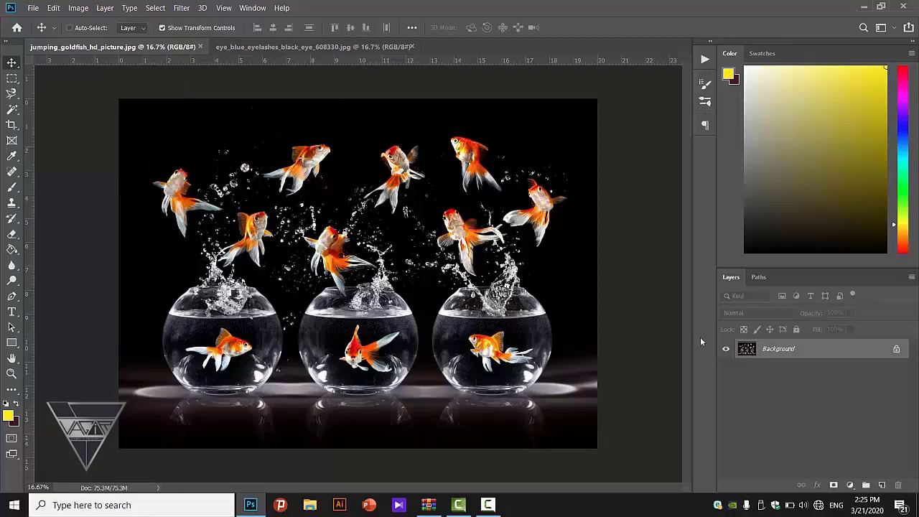
left_click(11, 64)
left_click_drag(363, 246, 519, 193)
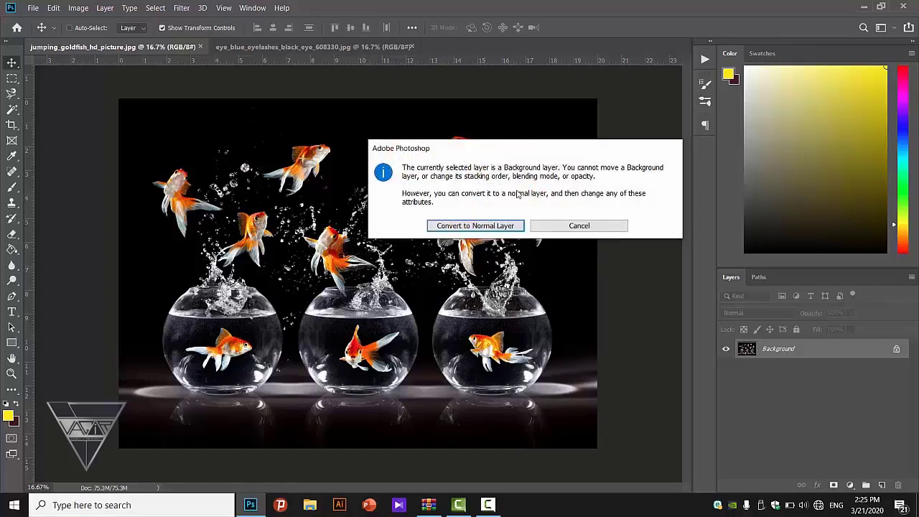
left_click_drag(460, 148, 393, 171)
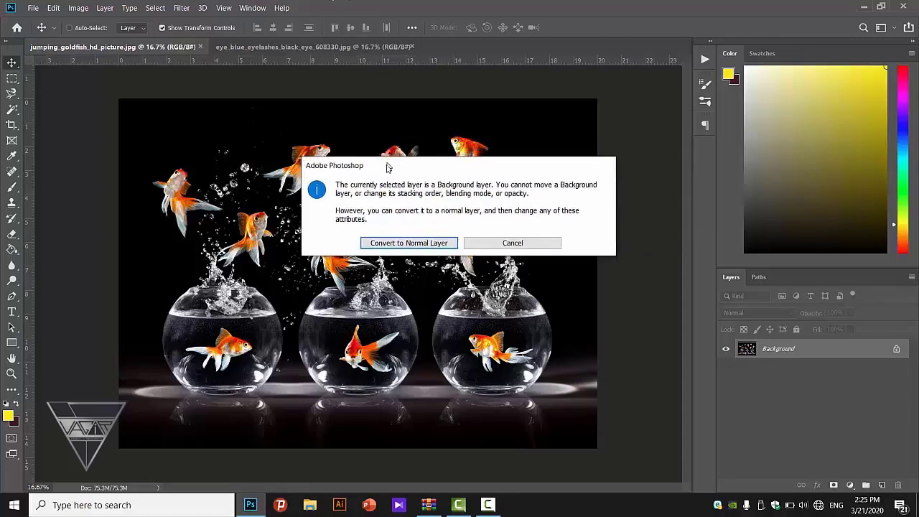
left_click(496, 250)
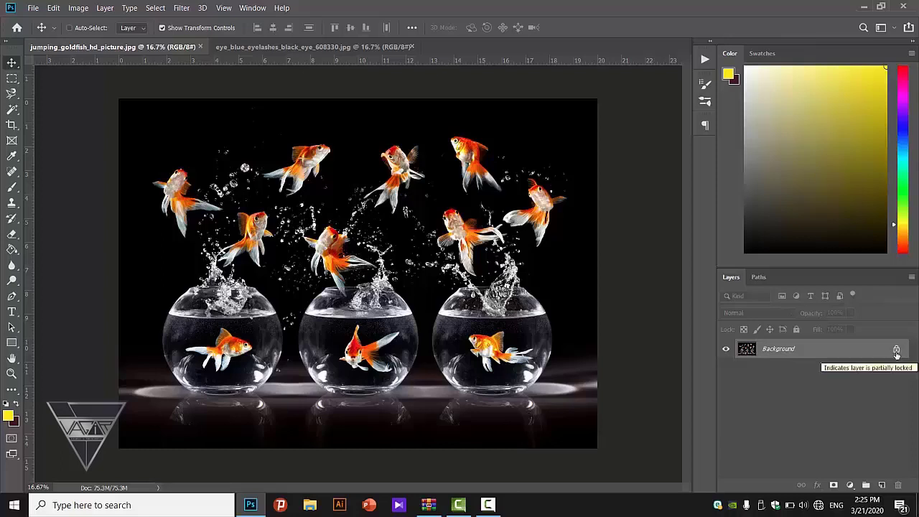
left_click_drag(439, 335, 370, 330)
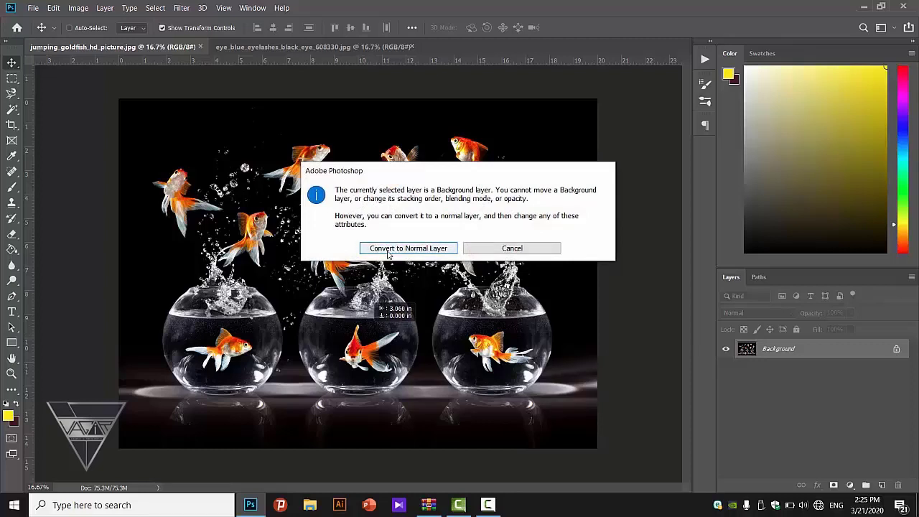
left_click(388, 248)
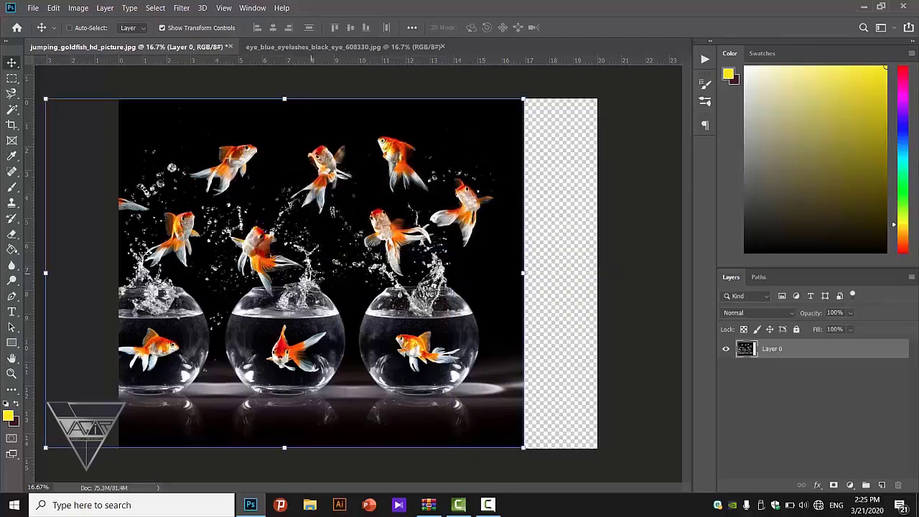
mouse_move(340, 269)
left_mouse_down()
mouse_move(517, 246)
mouse_move(451, 331)
left_mouse_up()
key("ctrl+z")
key("ctrl+z")
key("ctrl+z")
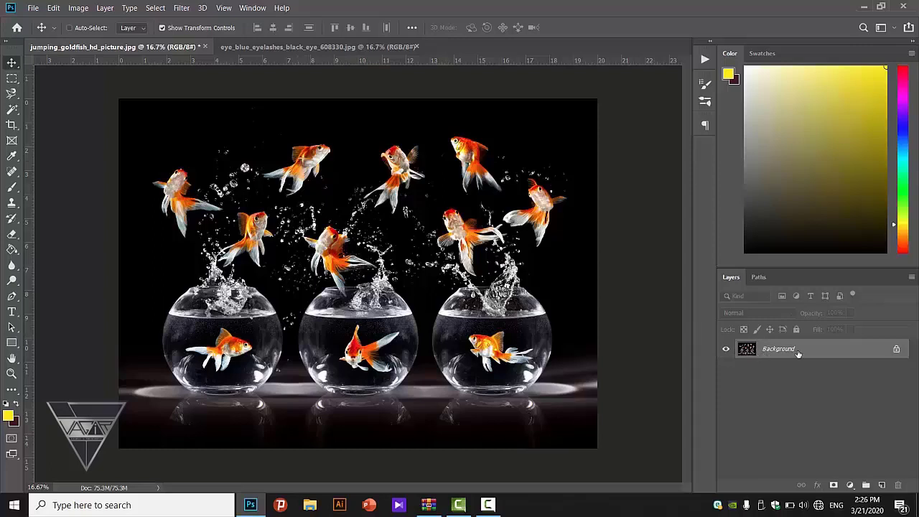
Step: Convert the goldfish Background into unlocked Layer 0, test-drag it, and undo the move
left_click(897, 352)
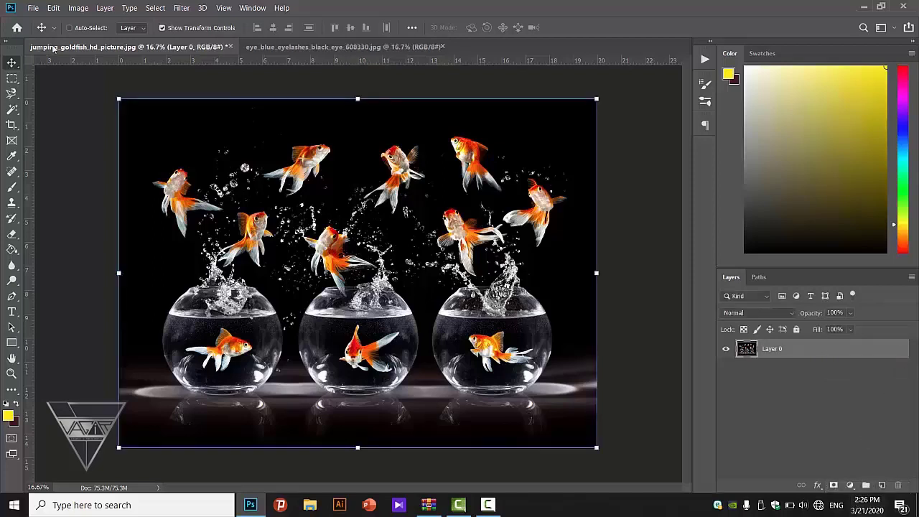
left_click_drag(284, 302, 349, 482)
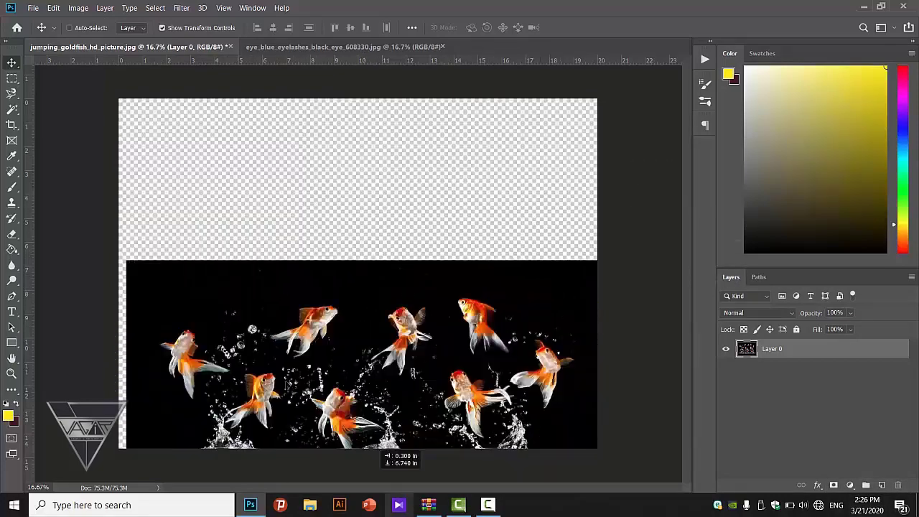
left_click_drag(349, 482, 380, 342)
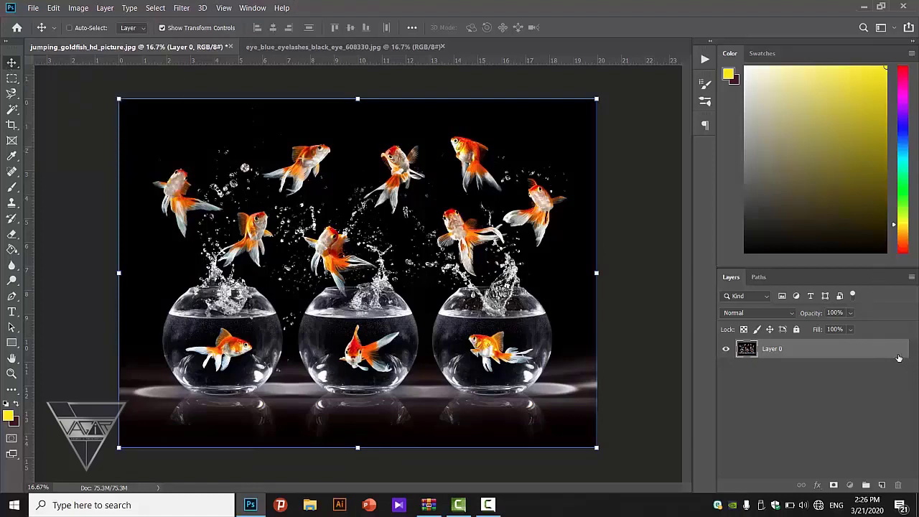
key("ctrl+z")
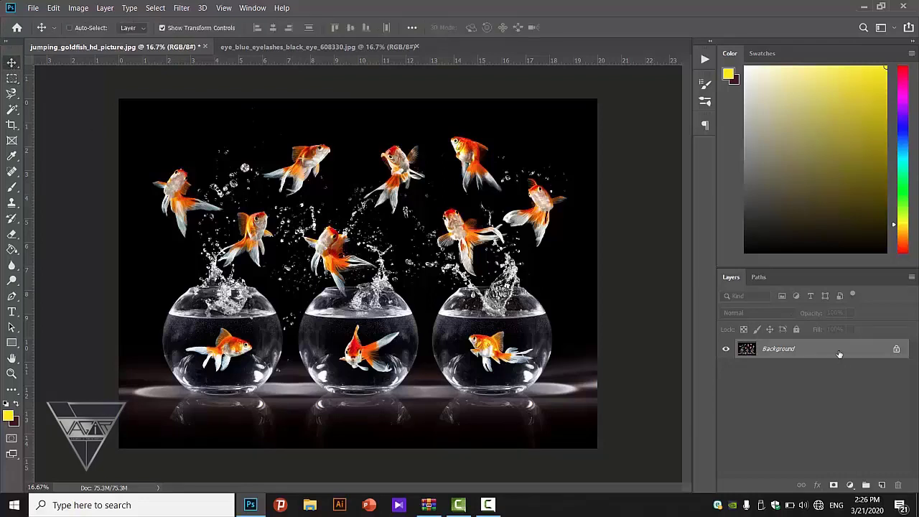
left_click(896, 349)
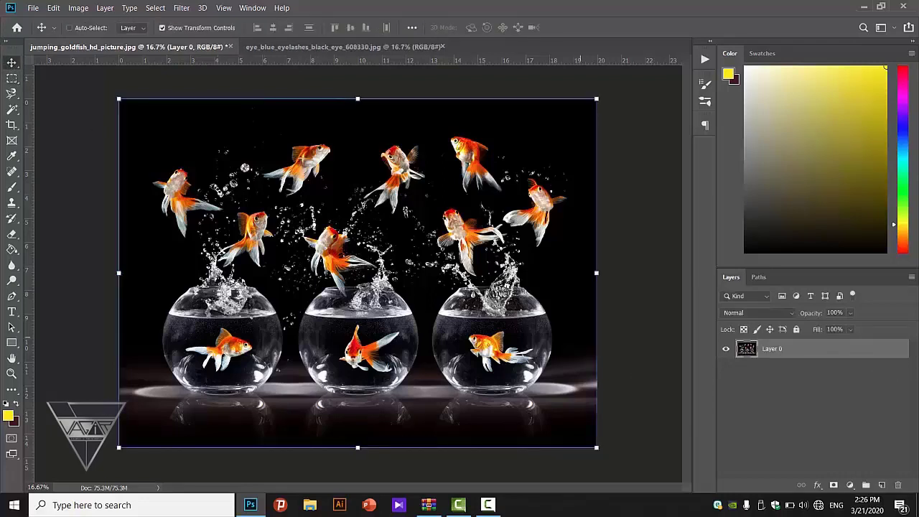
mouse_move(506, 204)
left_mouse_down()
mouse_move(302, 299)
mouse_move(595, 119)
mouse_move(370, 318)
mouse_move(602, 339)
mouse_move(370, 365)
mouse_move(466, 387)
mouse_move(385, 365)
mouse_move(585, 374)
mouse_move(451, 471)
mouse_move(451, 325)
mouse_move(451, 348)
left_mouse_up()
left_click_drag(434, 241, 537, 280)
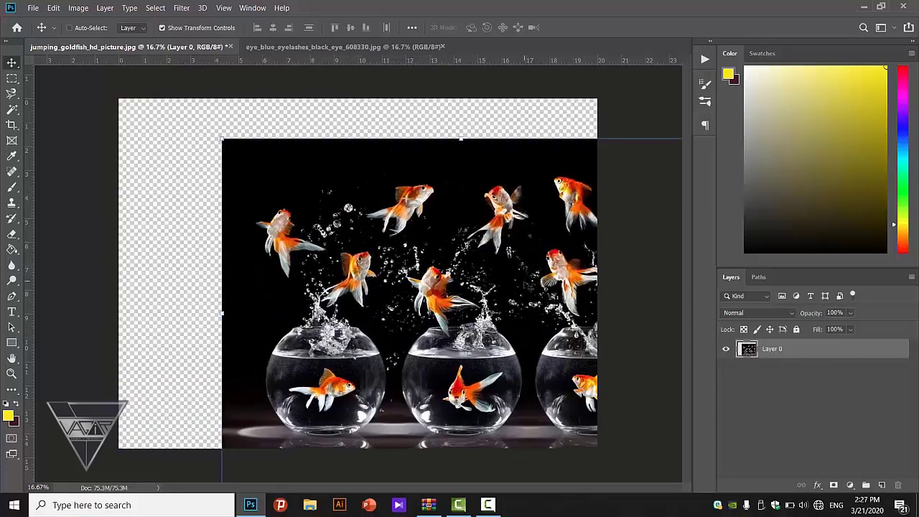
key("ctrl+z")
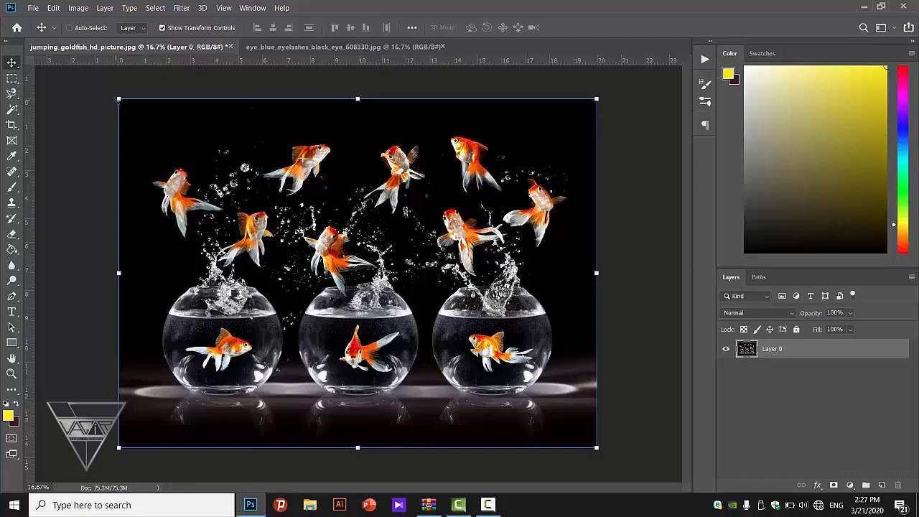
Step: Trial-scale the goldfish layer from its corner with Free Transform, returning it to 100% size
left_click(117, 99)
left_click_drag(119, 102, 221, 179)
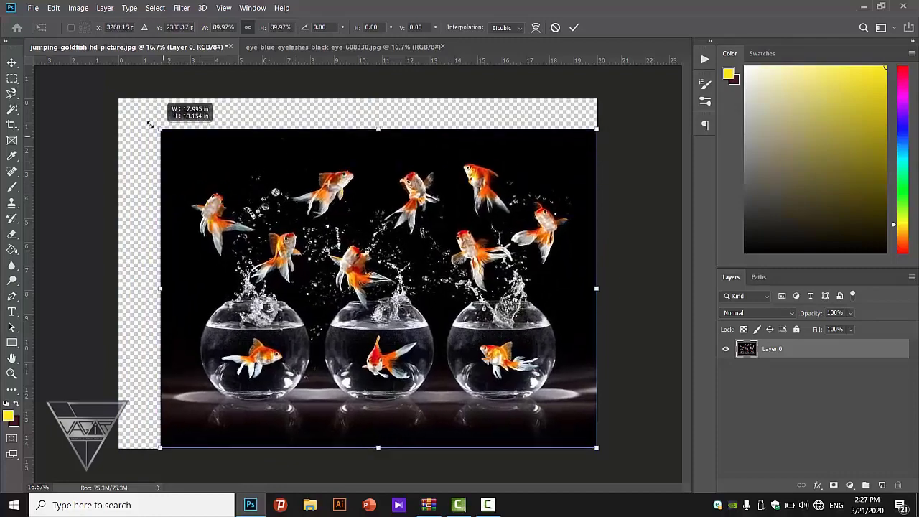
left_click_drag(220, 180, 116, 97)
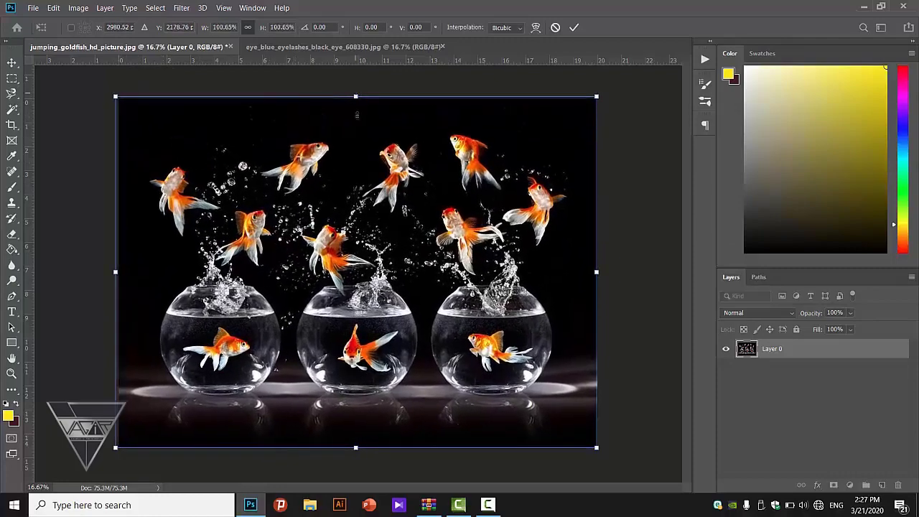
left_click_drag(361, 91, 368, 93)
left_click(11, 62)
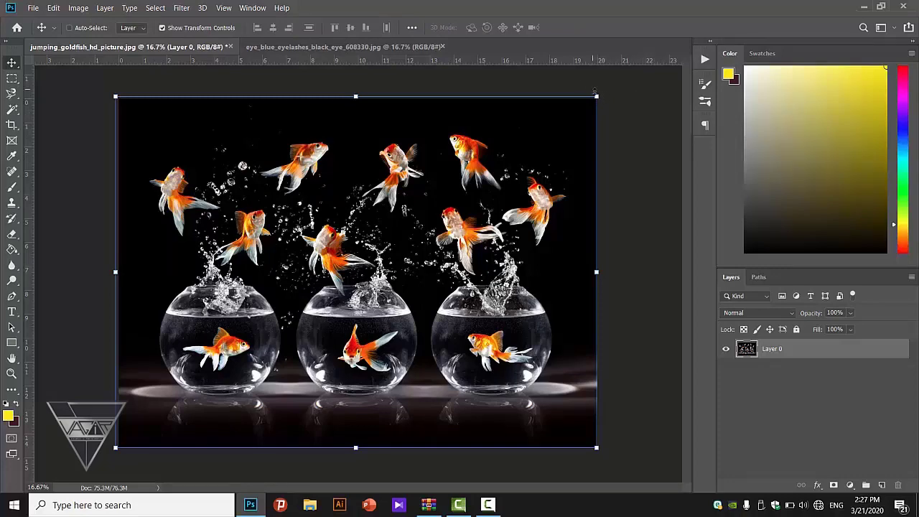
Step: Scale the goldfish layer from its corner, then squeeze its width to about 61%
mouse_move(599, 96)
left_mouse_down()
mouse_move(403, 272)
mouse_move(598, 99)
mouse_move(442, 256)
left_mouse_up()
mouse_move(411, 312)
left_mouse_down()
mouse_move(384, 350)
mouse_move(620, 207)
mouse_move(488, 336)
mouse_move(608, 209)
left_mouse_up()
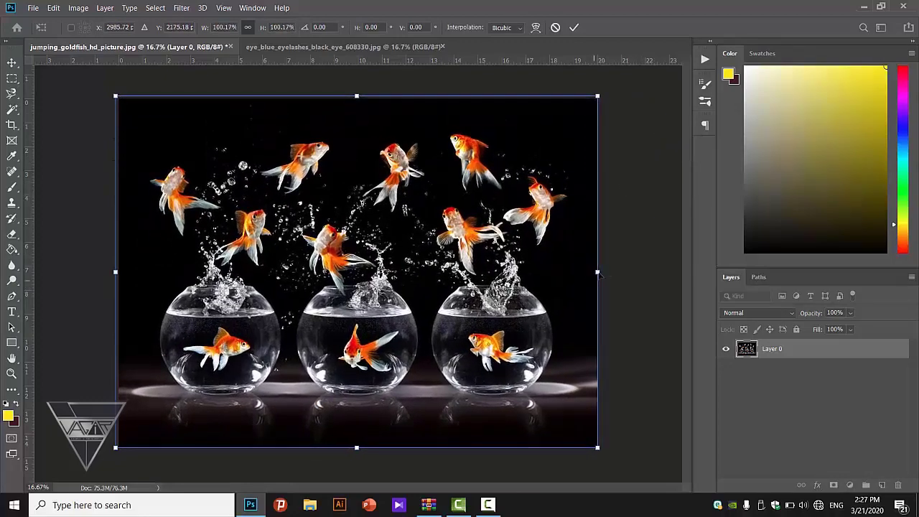
mouse_move(598, 273)
left_mouse_down()
mouse_move(414, 271)
mouse_move(472, 309)
mouse_move(578, 305)
mouse_move(386, 304)
mouse_move(422, 286)
mouse_move(599, 285)
left_mouse_up()
left_click_drag(598, 273, 408, 285)
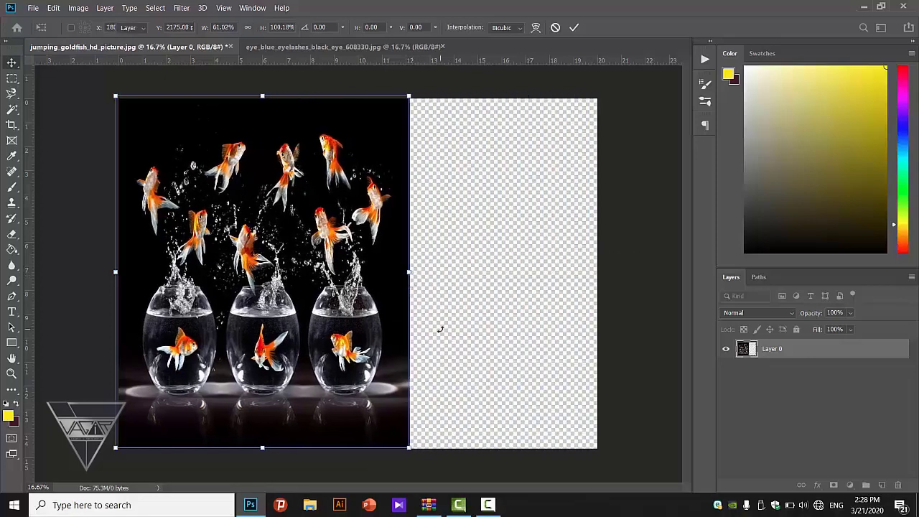
Step: Undo the 61% squeeze and discard further width and corner scaling trials, keeping full canvas size
key("Return")
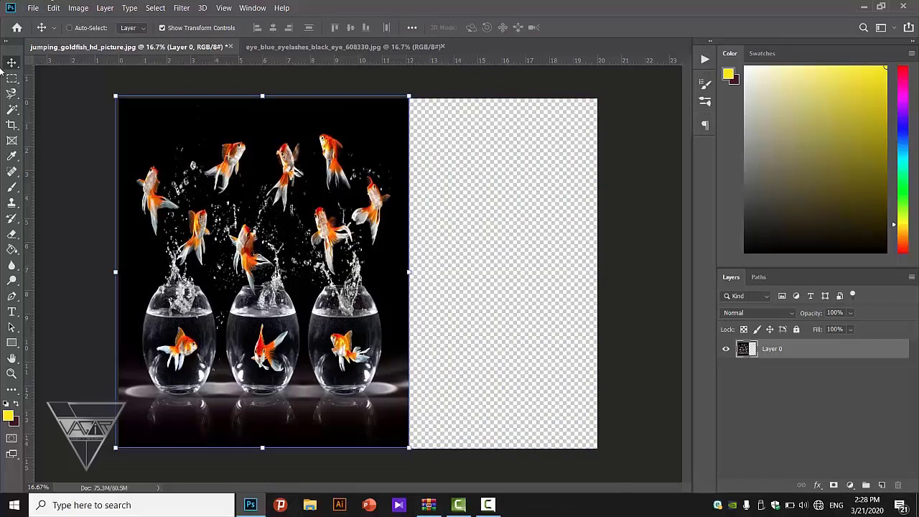
key("ctrl+z")
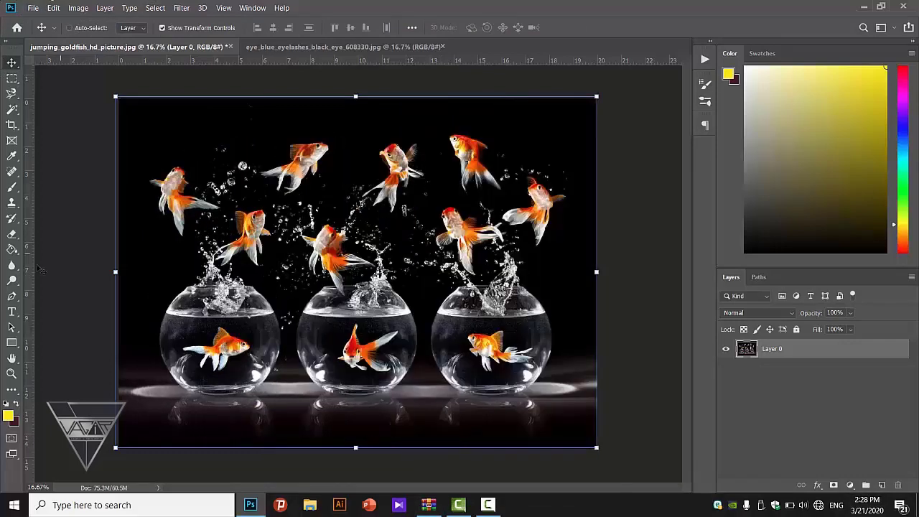
mouse_move(597, 272)
left_mouse_down()
mouse_move(502, 272)
mouse_move(550, 272)
left_mouse_up()
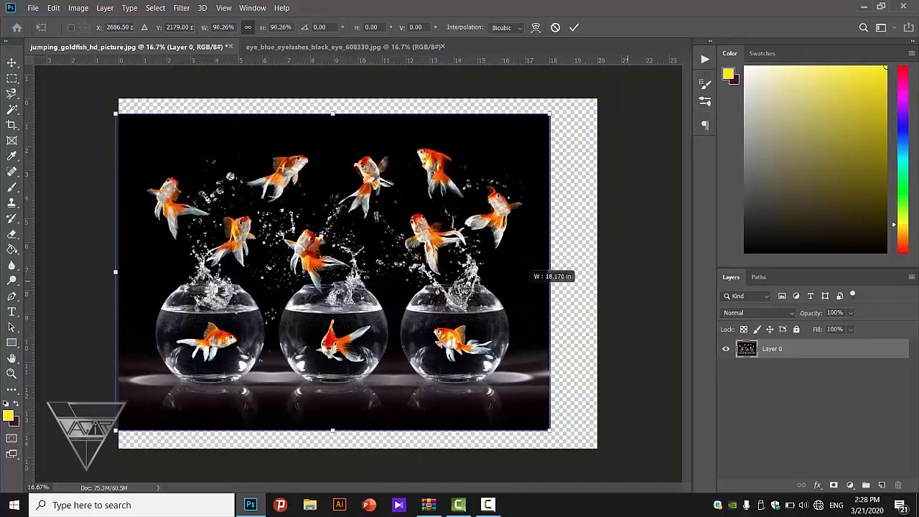
mouse_move(550, 272)
left_mouse_down()
mouse_move(625, 248)
mouse_move(344, 248)
left_mouse_up()
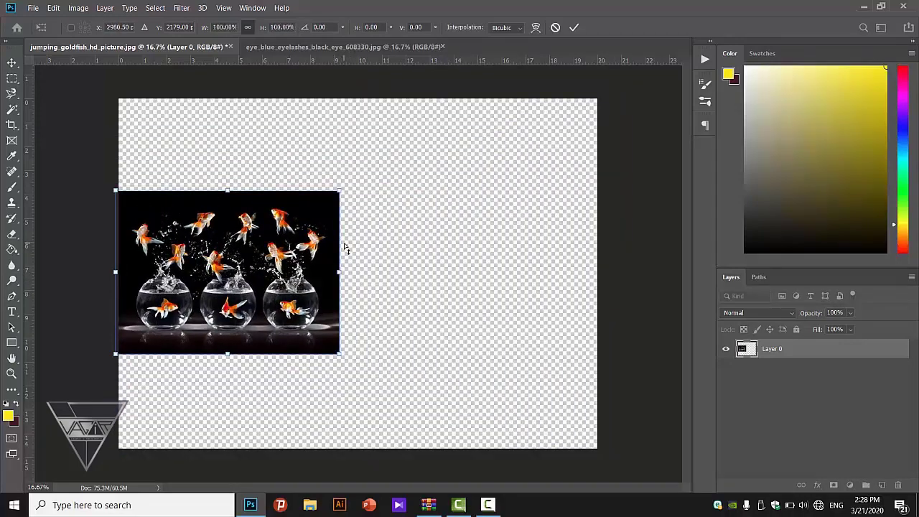
key("ctrl+z")
left_click_drag(599, 273, 436, 272)
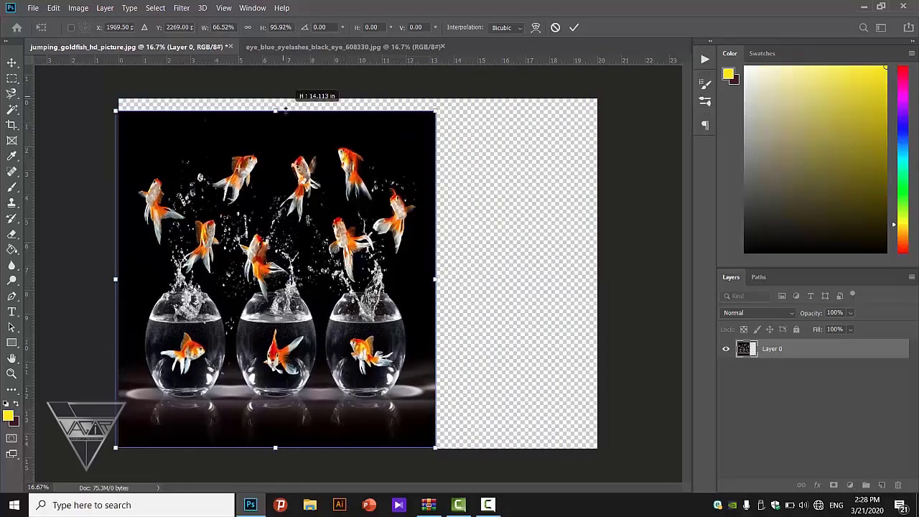
mouse_move(284, 101)
left_mouse_down()
mouse_move(389, 170)
mouse_move(375, 280)
mouse_move(548, 125)
left_mouse_up()
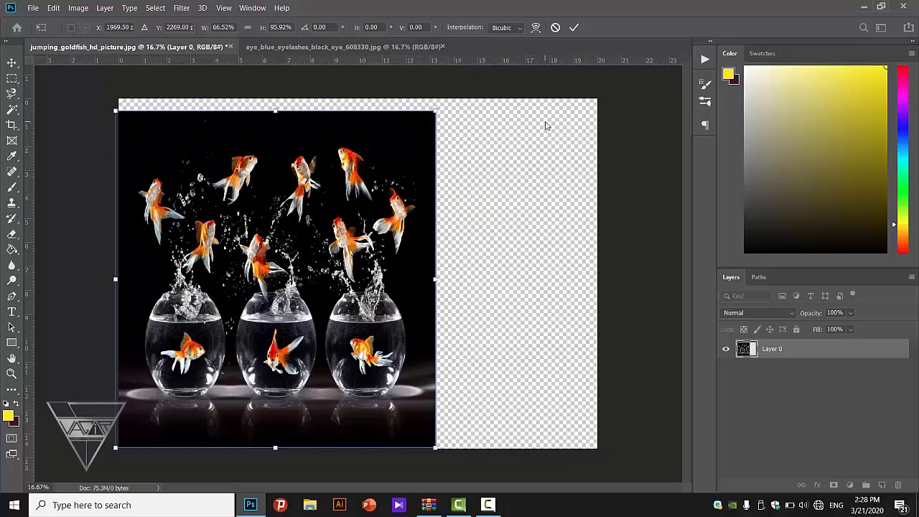
key("Return")
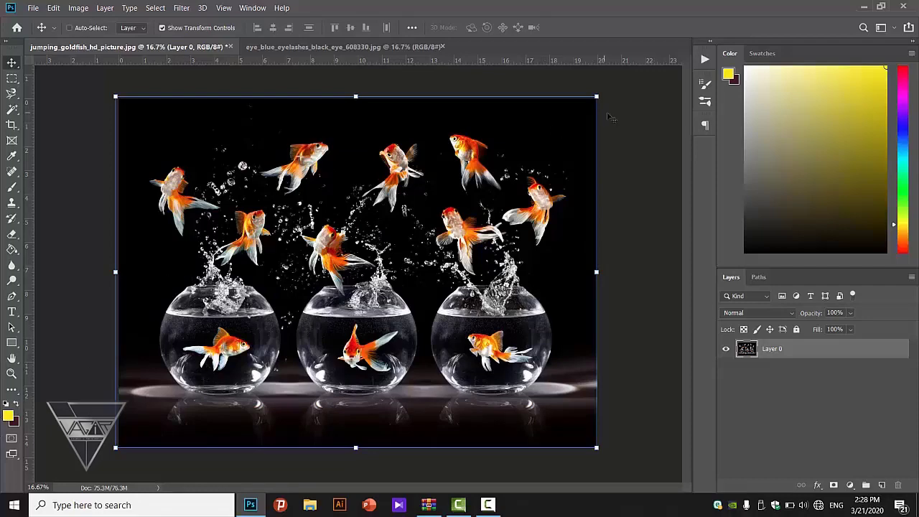
Step: Test a width stretch, cancel it, and commit a slight left-edge resize of the goldfish layer
mouse_move(596, 272)
left_mouse_down()
mouse_move(638, 285)
mouse_move(597, 271)
left_mouse_up()
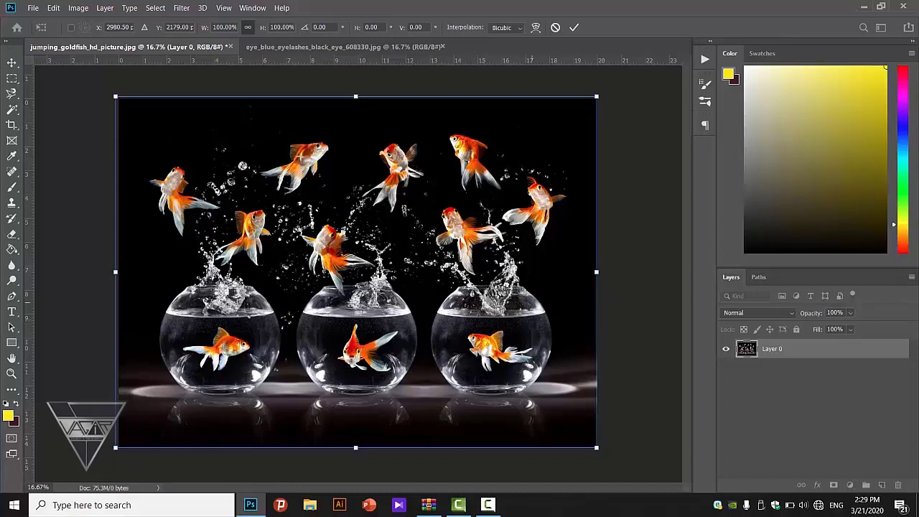
left_click(16, 65)
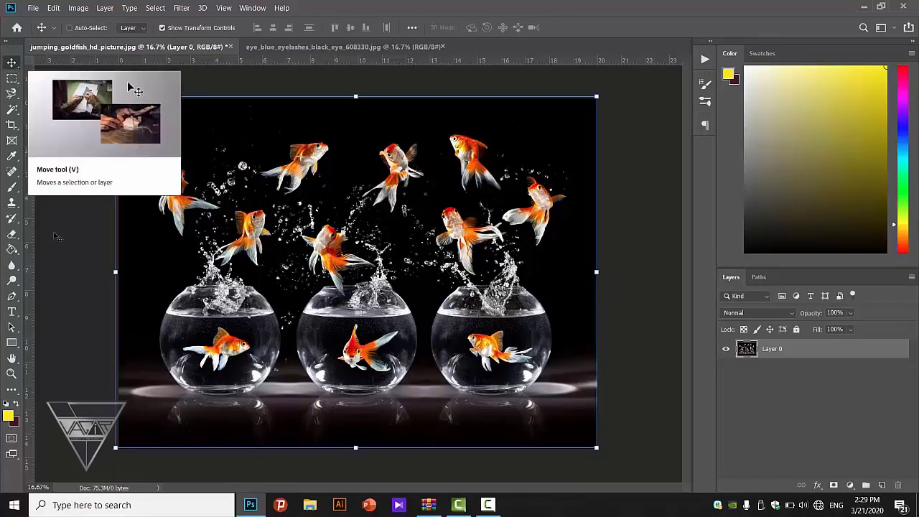
left_click_drag(115, 272, 115, 271)
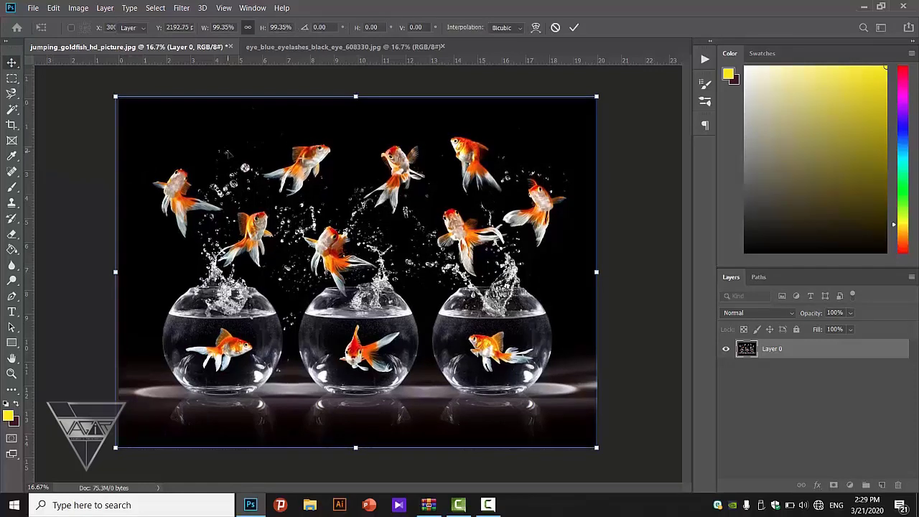
key("Return")
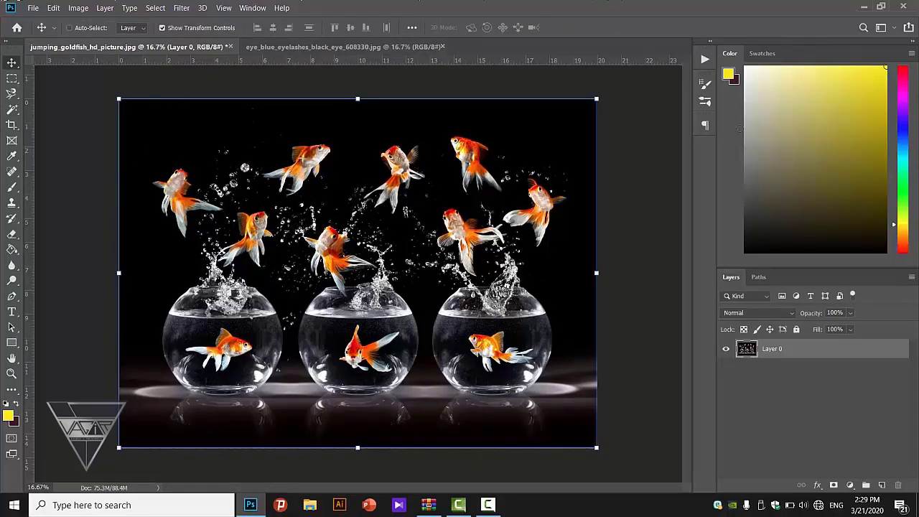
Step: Toggle Auto-Select off again and drag the goldfish layer onto the eye photo tab
left_click(70, 28)
left_click(82, 31)
mouse_move(337, 209)
left_mouse_down()
mouse_move(349, 52)
mouse_move(399, 235)
mouse_move(386, 375)
mouse_move(381, 192)
mouse_move(393, 211)
mouse_move(384, 29)
mouse_move(367, 48)
mouse_move(447, 136)
mouse_move(449, 240)
mouse_move(424, 272)
left_mouse_up()
left_click(334, 47)
Step: Drop the goldfish onto the eye canvas as Layer 1 and shift it left to cover the eye
left_click(202, 47)
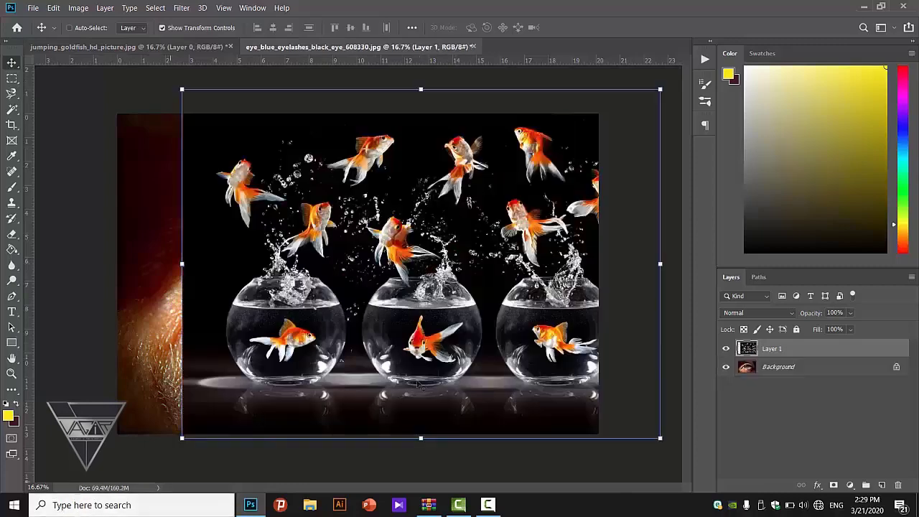
left_click_drag(454, 329, 377, 348)
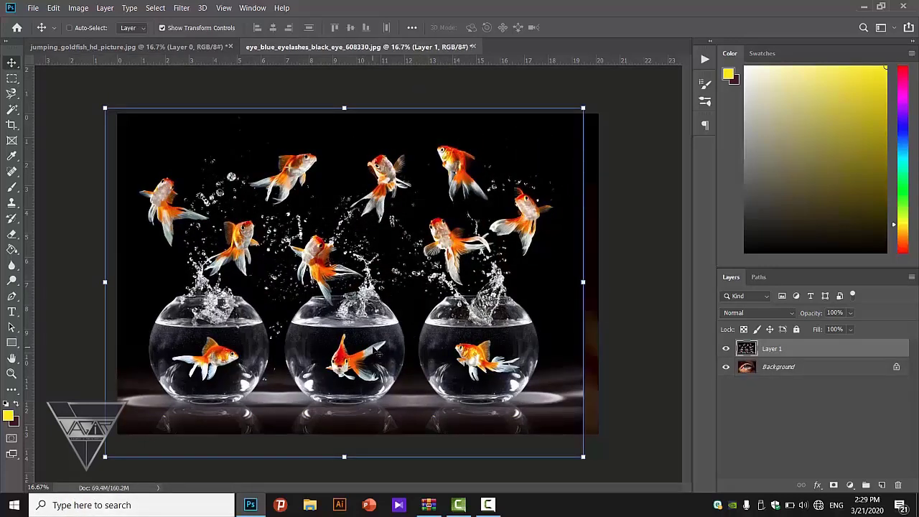